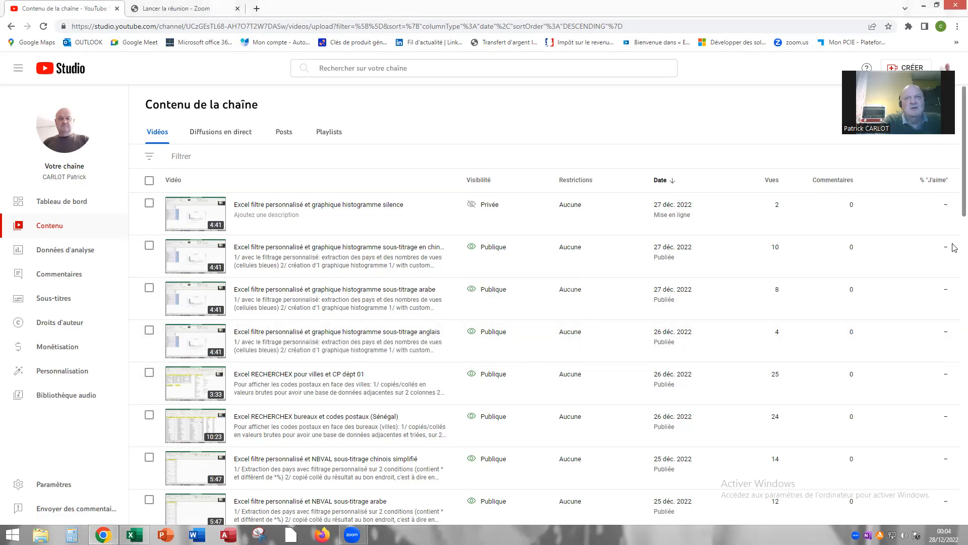
Look over the channel's video list and open the audience report of the channel analytics.
scroll(946, 451, "down", 15)
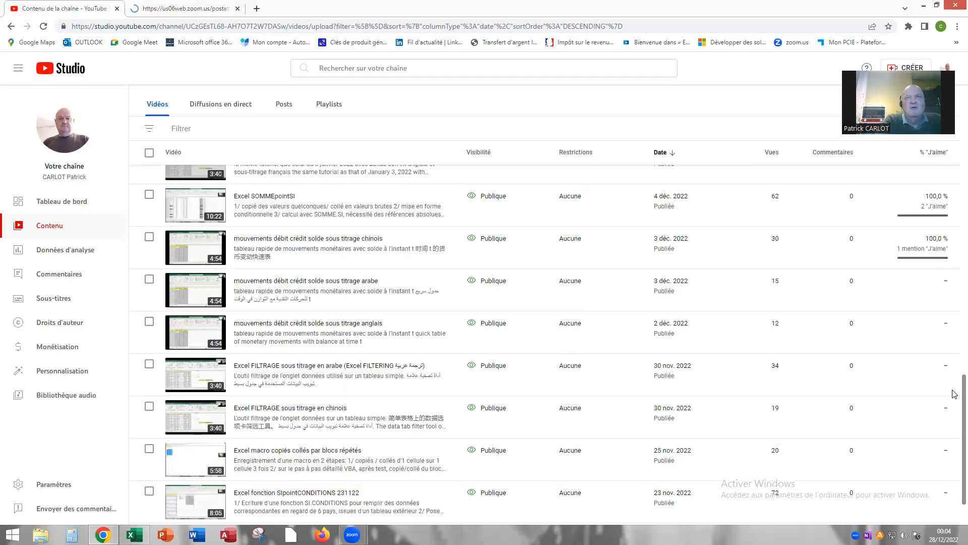
scroll(954, 393, "up", 15)
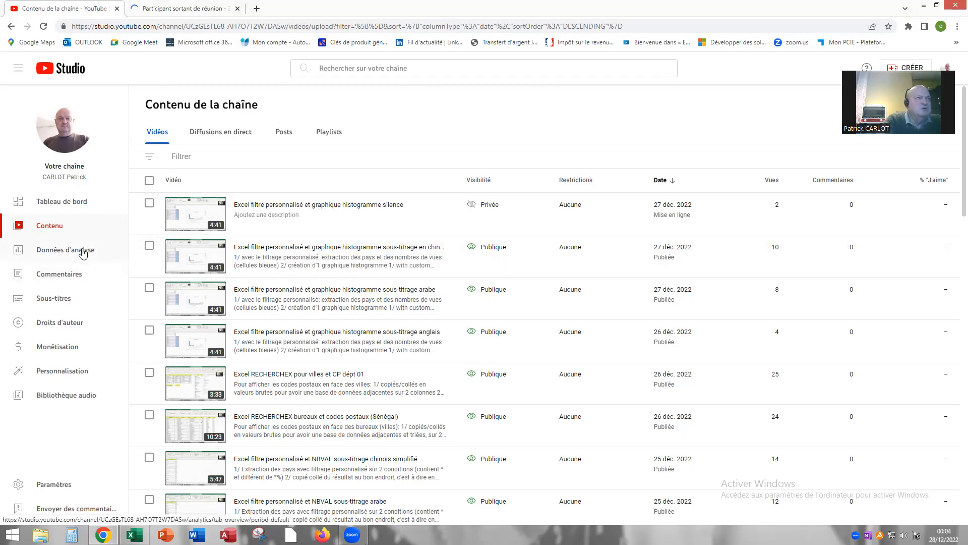
left_click(49, 252)
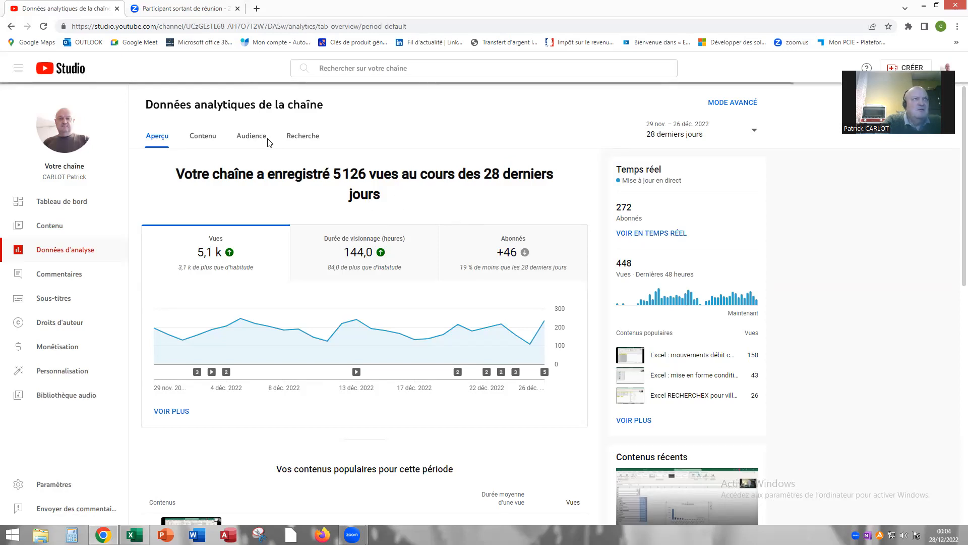
left_click(253, 142)
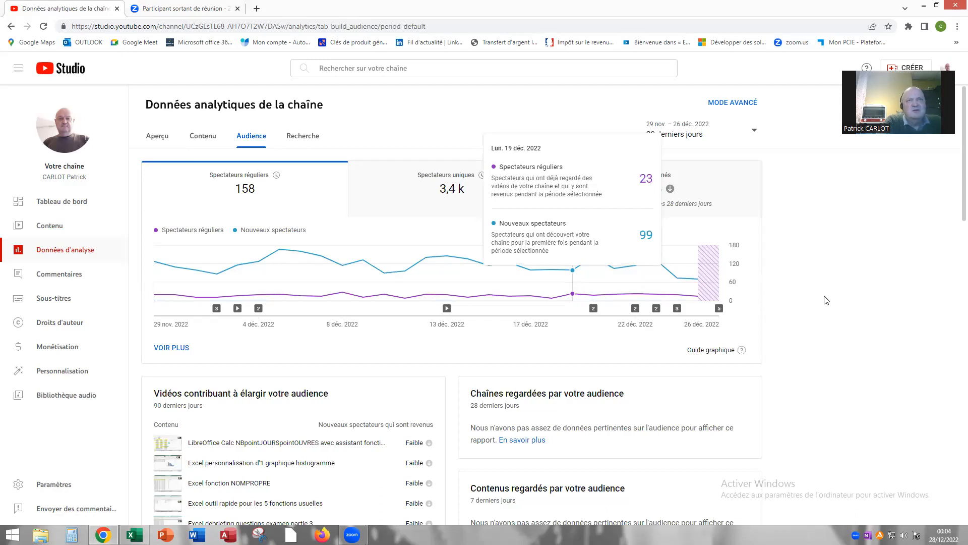
Find the top regions (Top des régions) for the last 28 days in the audience report and open its detailed report.
scroll(827, 302, "down", 5)
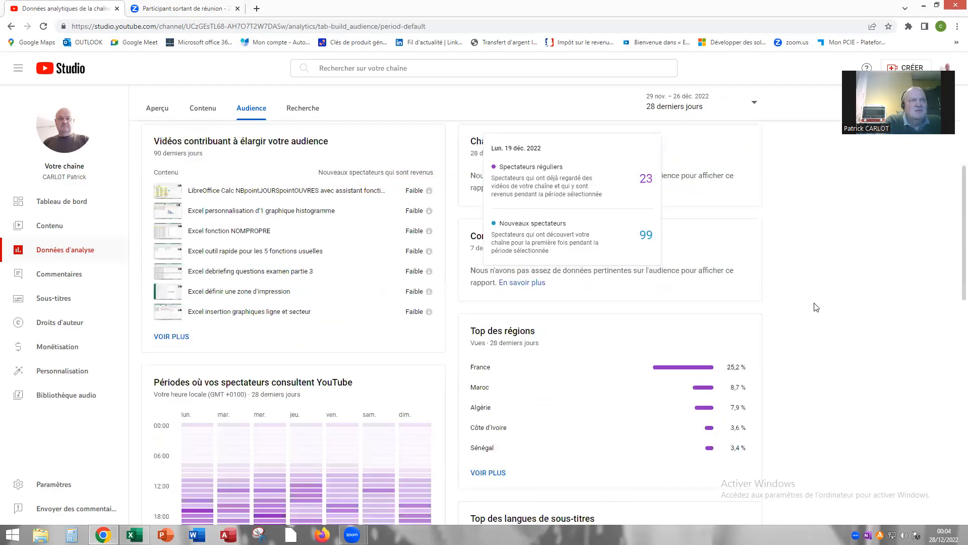
scroll(816, 307, "down", 3)
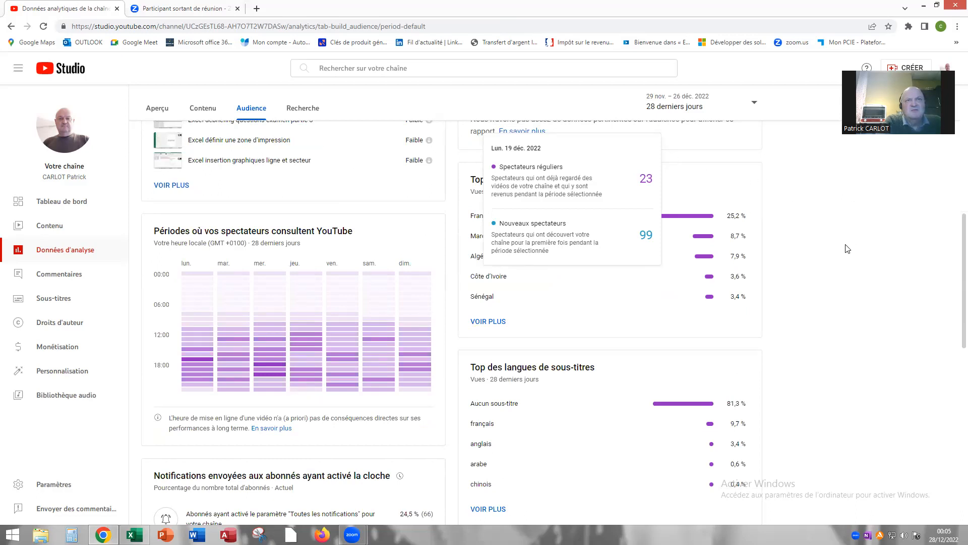
scroll(841, 256, "up", 2)
scroll(839, 258, "up", 1)
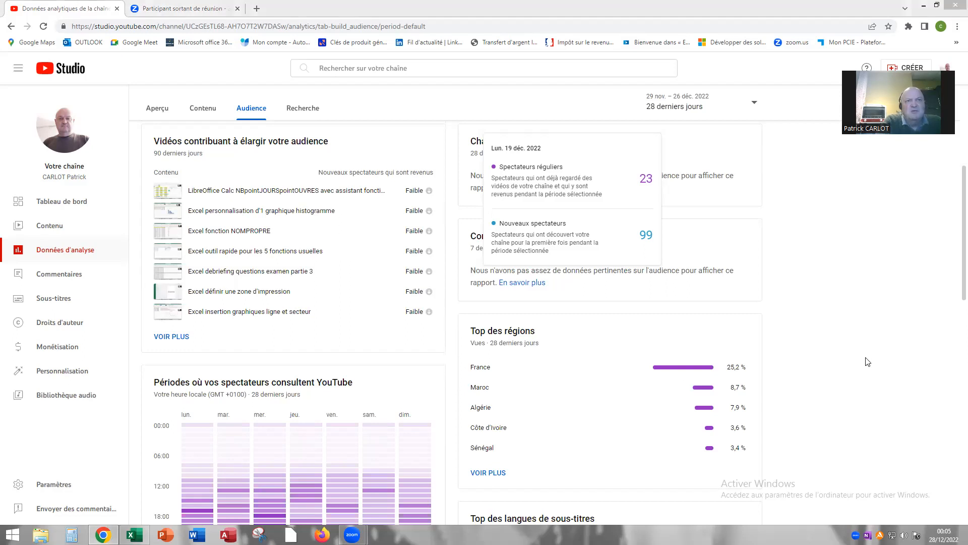
left_click(497, 473)
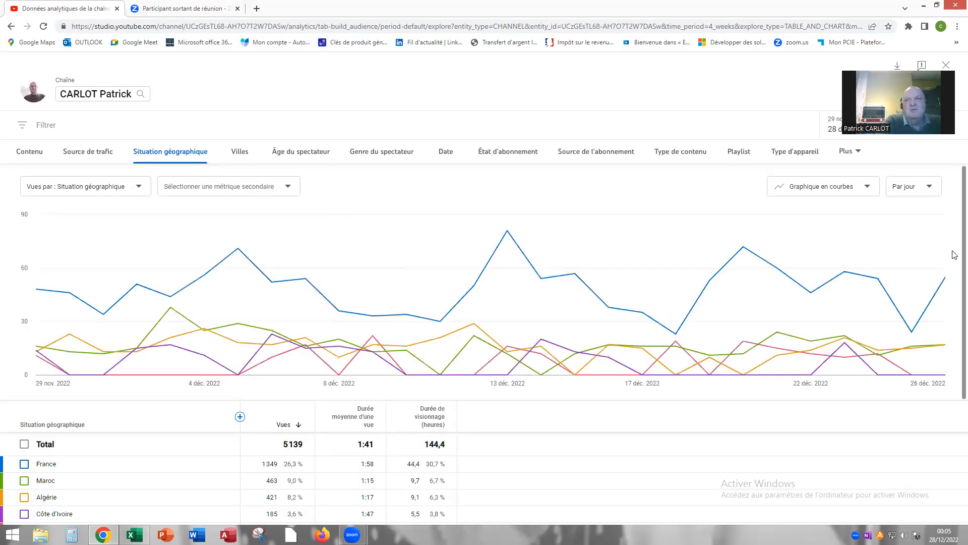
Copy the geographic table's country rows from France through Madagascar, including views, average view duration and watch time.
scroll(954, 345, "down", 3)
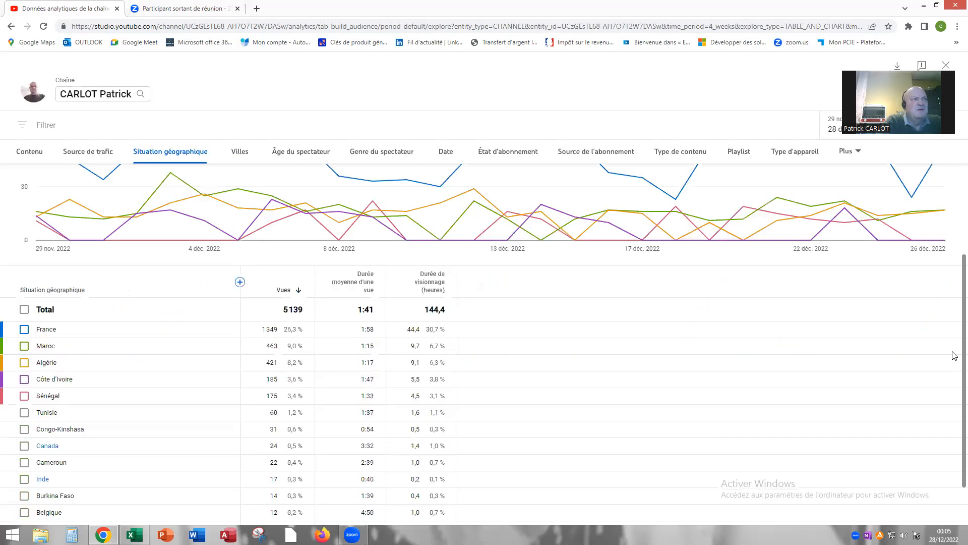
scroll(955, 373, "down", 1)
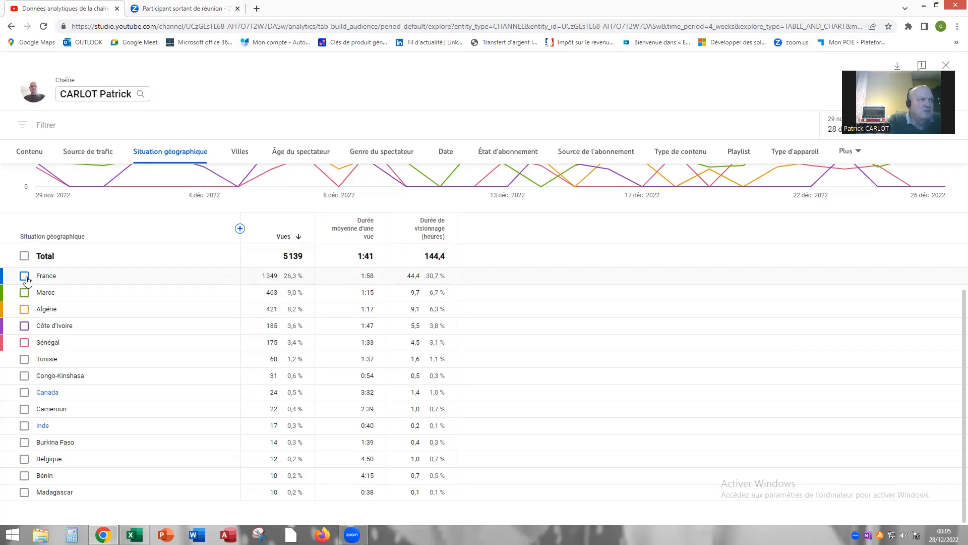
left_click_drag(37, 273, 448, 492)
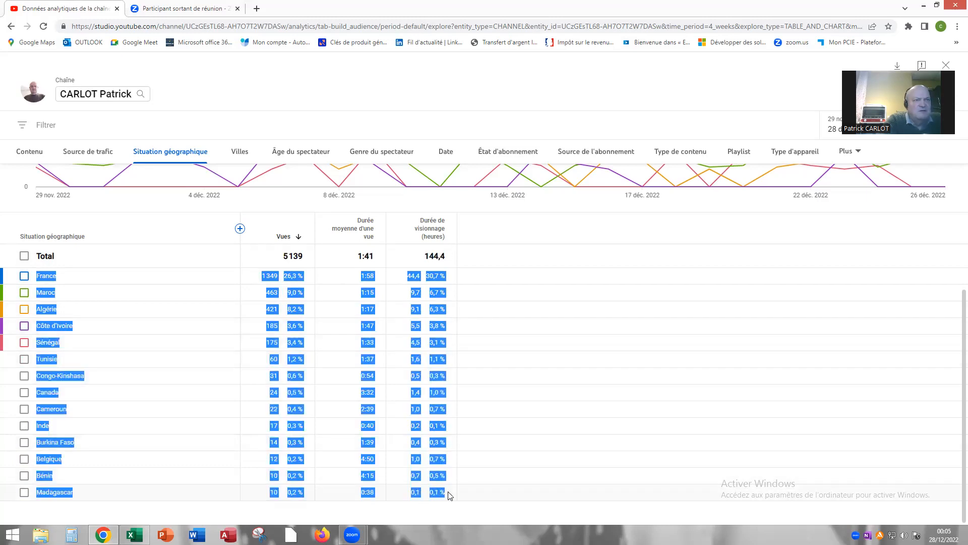
right_click(48, 272)
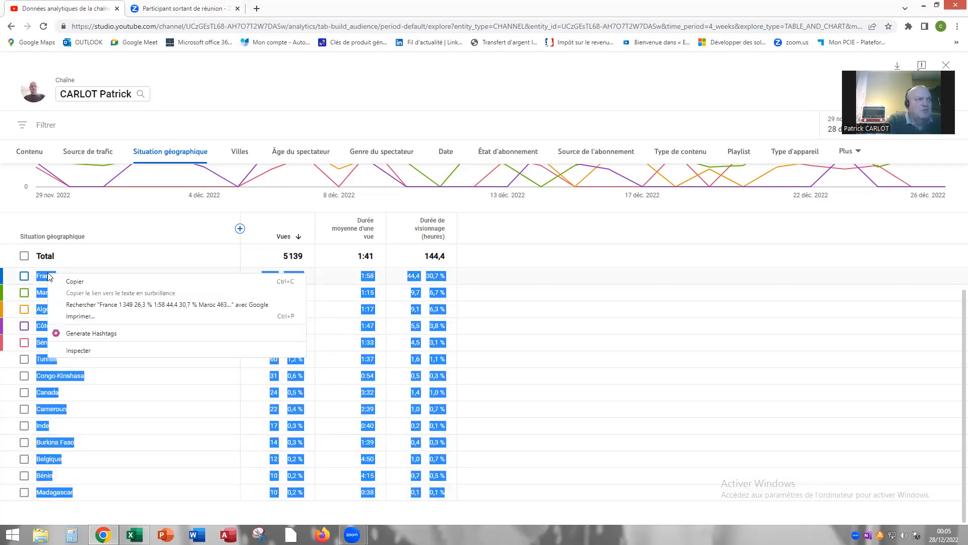
left_click(88, 282)
Switch to Excel and paste the copied country data into cell A1 of sheet Feuil4, keeping the source formatting.
left_click(134, 534)
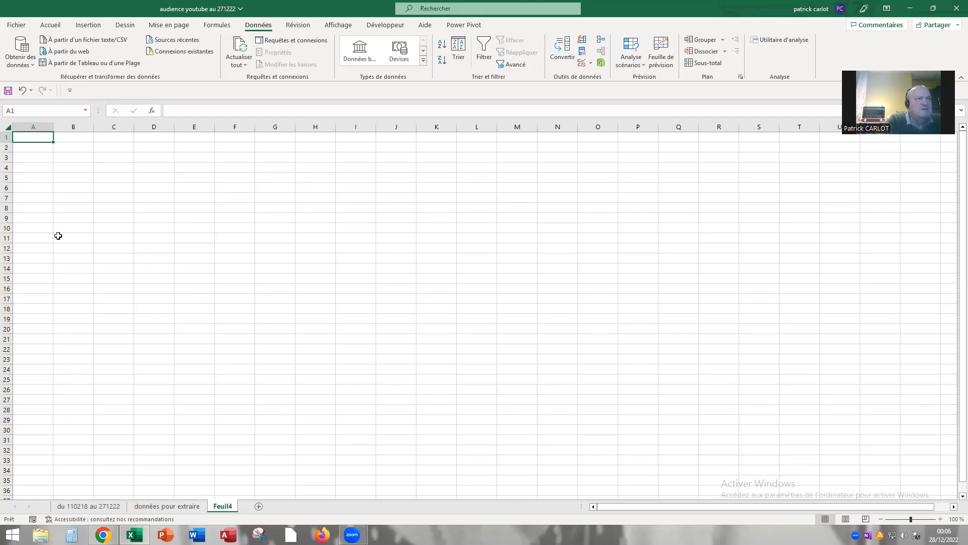
right_click(44, 137)
left_click(69, 207)
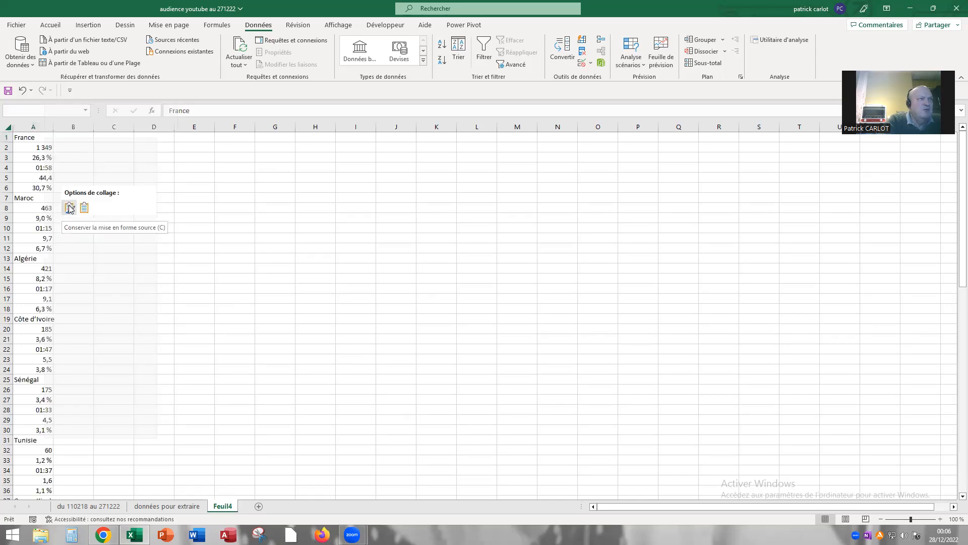
left_click(69, 208)
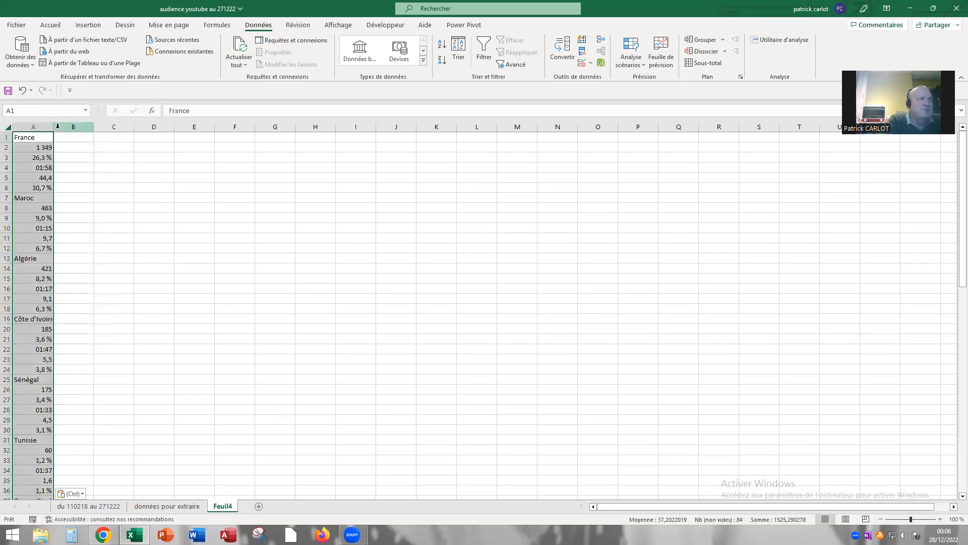
Widen column A on Feuil4 and look through the pasted country data.
left_click_drag(89, 135, 190, 139)
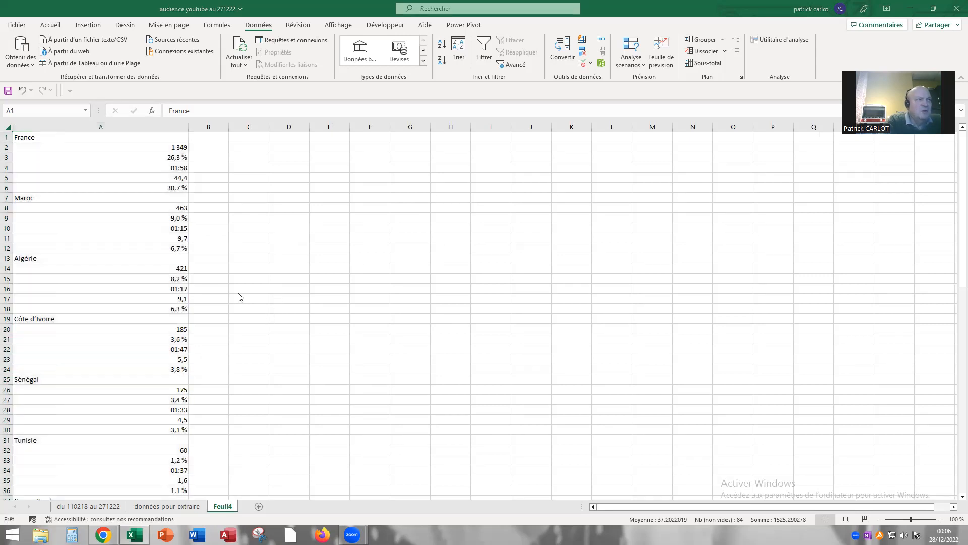
scroll(236, 285, "down", 20)
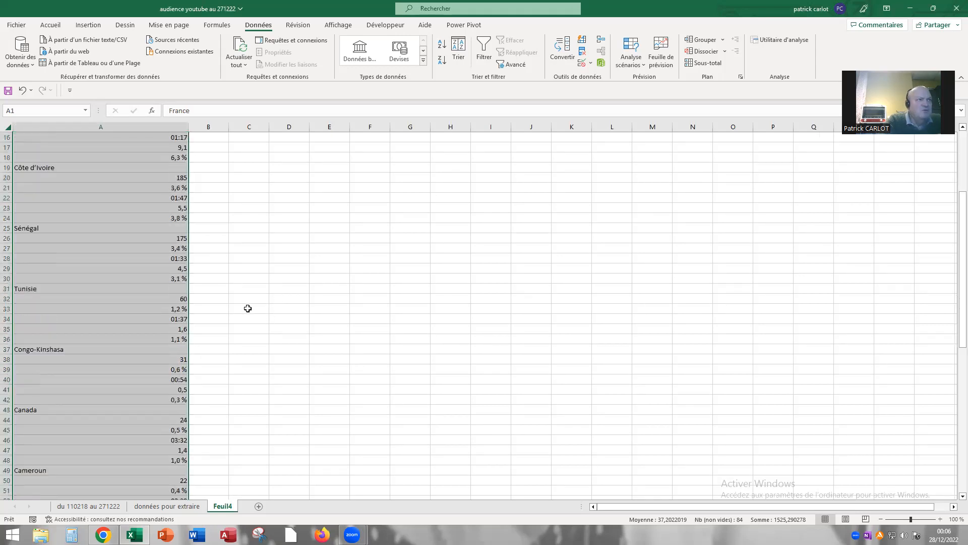
scroll(257, 328, "up", 14)
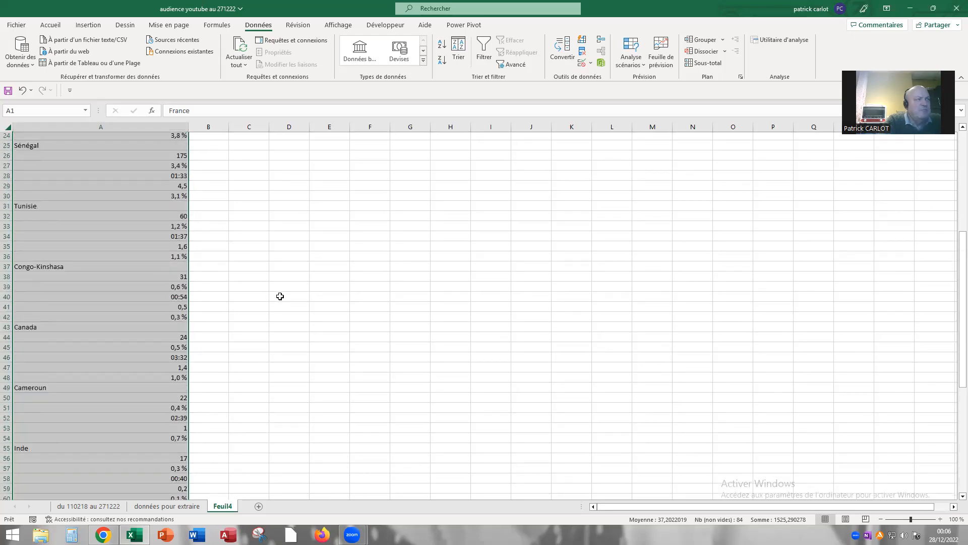
scroll(270, 303, "up", 8)
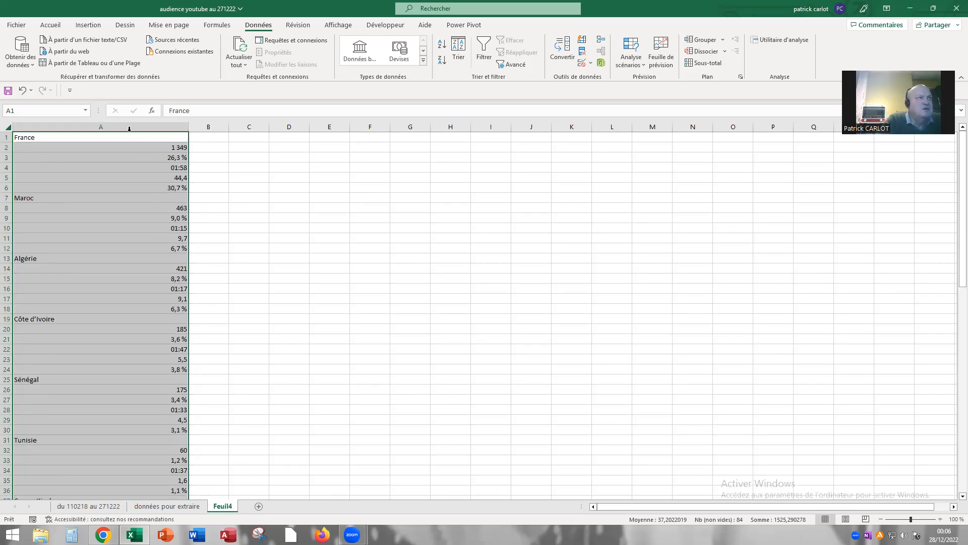
left_click(124, 148)
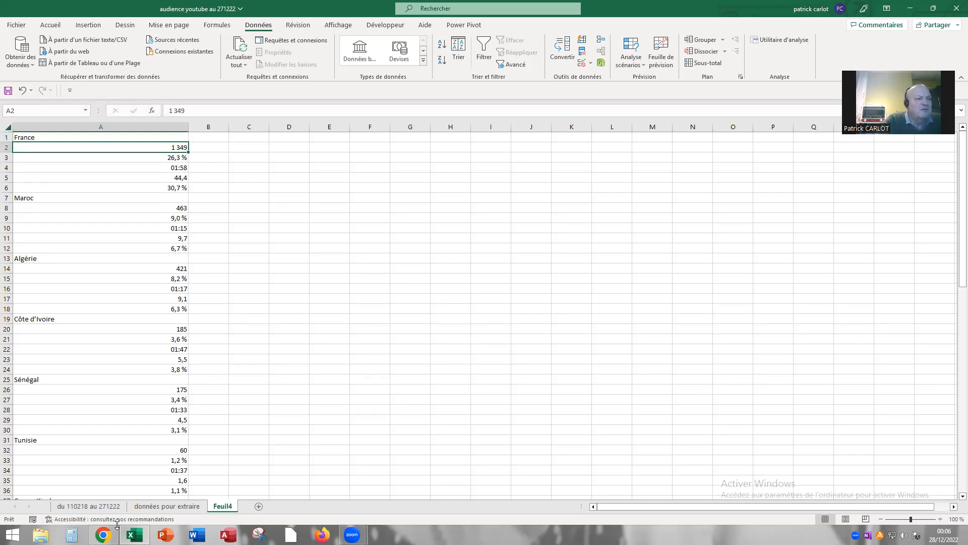
Switch to YouTube Studio, go back to the audience report and reopen the detailed top regions report.
key("alt+Tab")
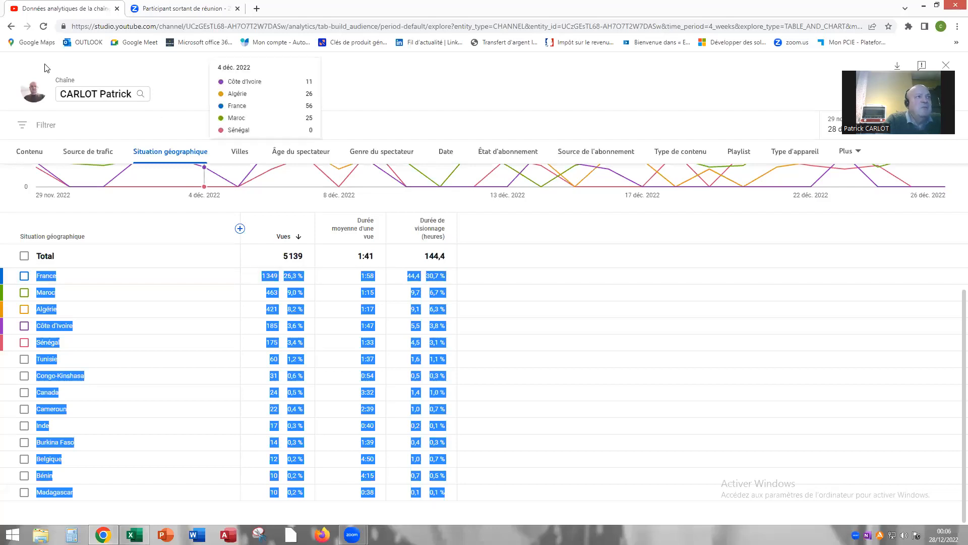
left_click(10, 26)
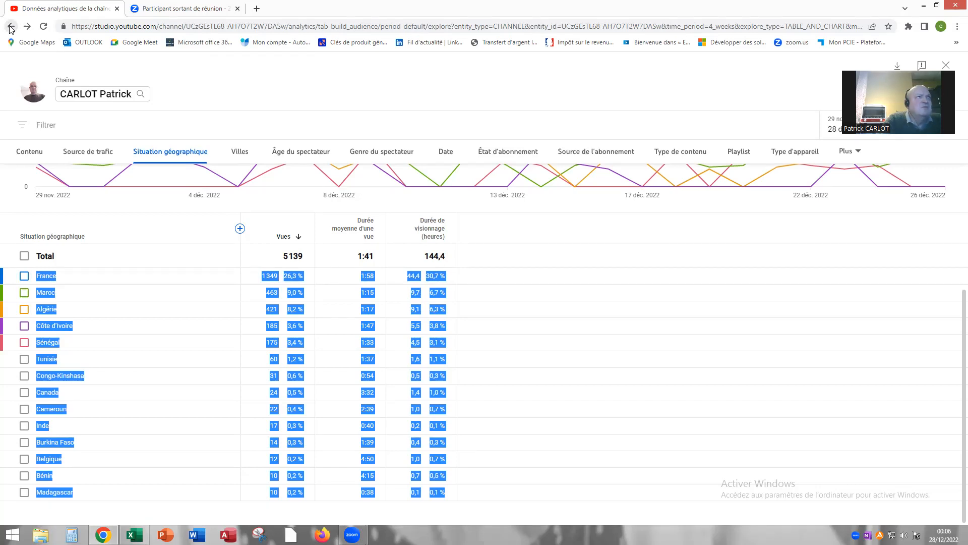
left_click(10, 27)
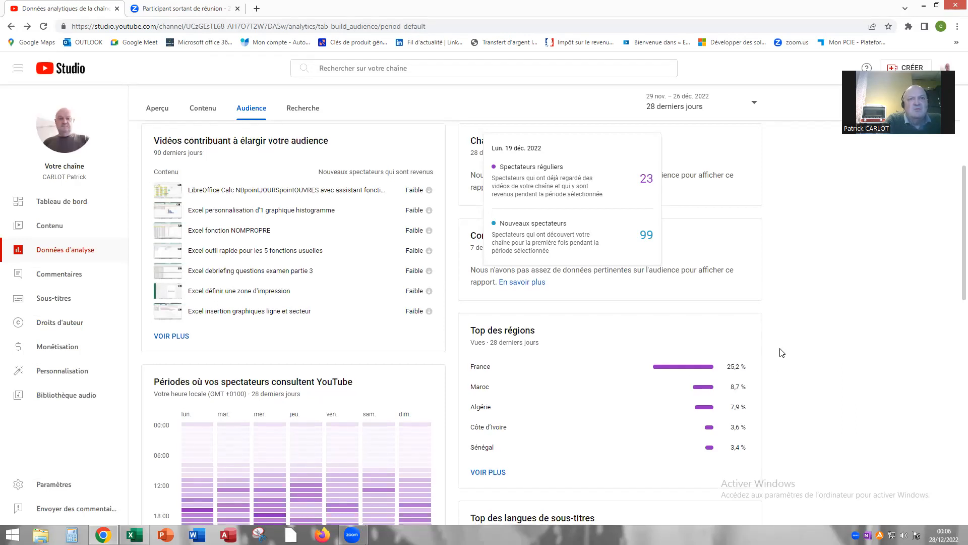
scroll(782, 353, "down", 1)
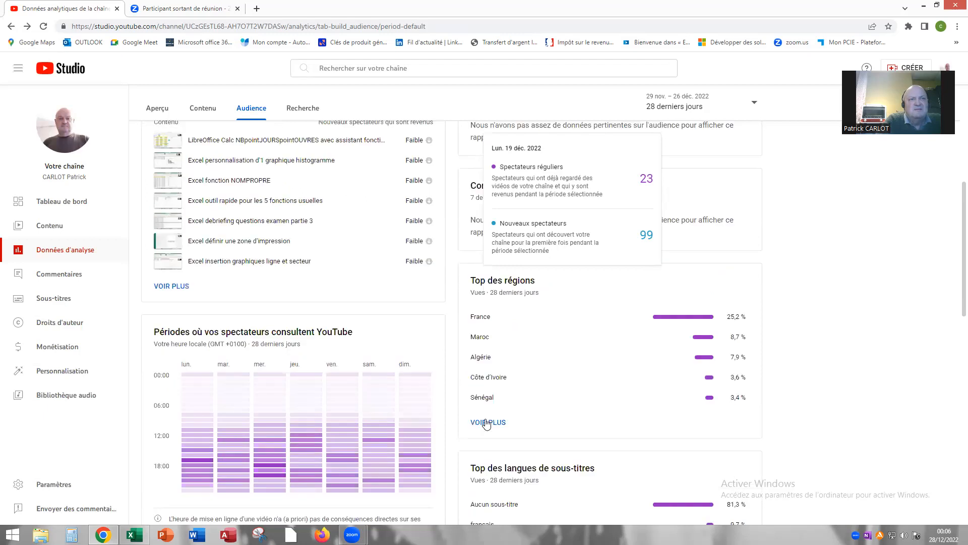
left_click(486, 422)
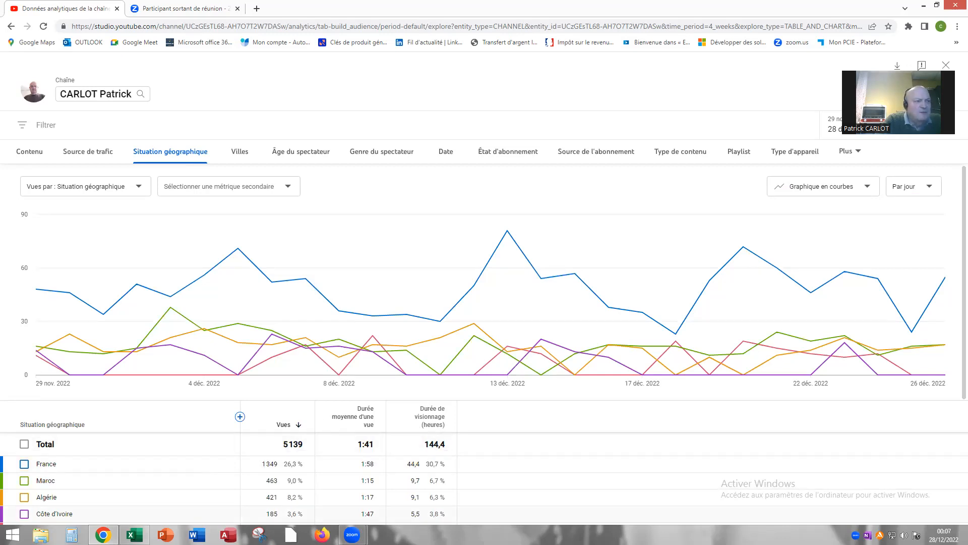
View the period options of the geographic report in YouTube Studio, keeping the last 28 days, and return to Feuil4 in Excel.
key("alt+Tab")
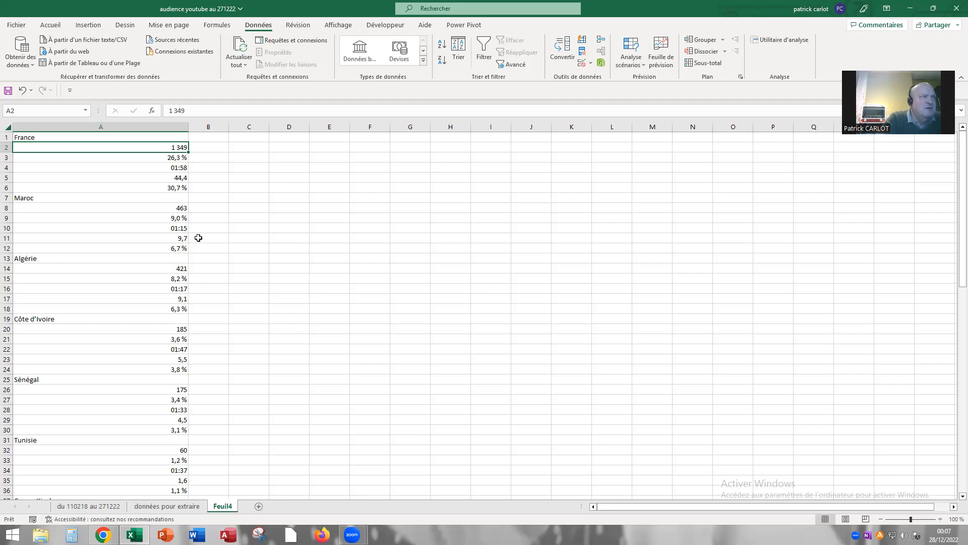
left_click(154, 208)
left_click(103, 534)
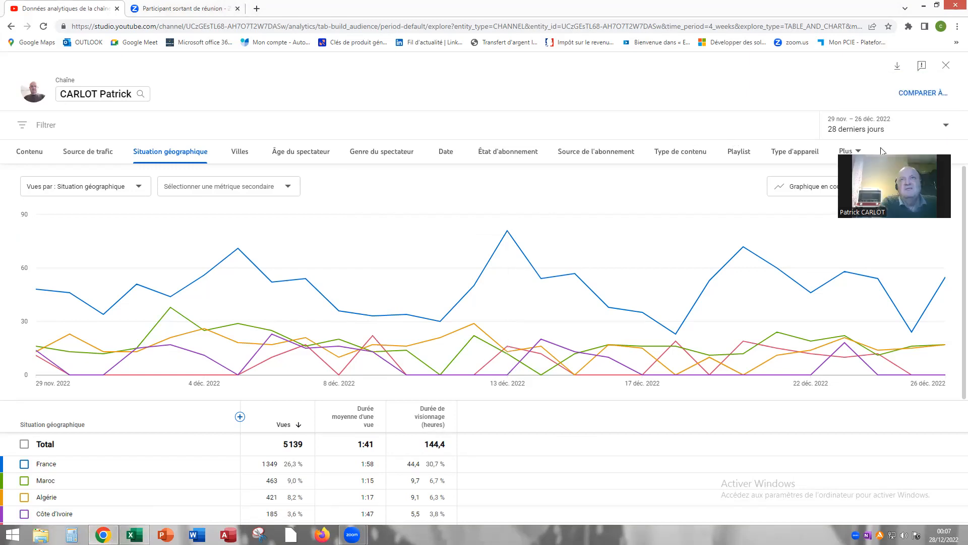
left_click(942, 127)
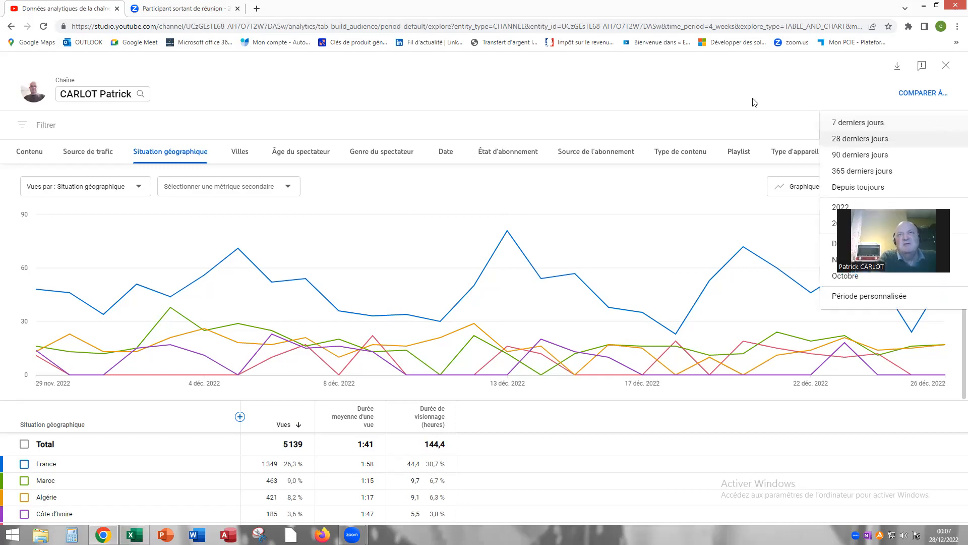
left_click(665, 110)
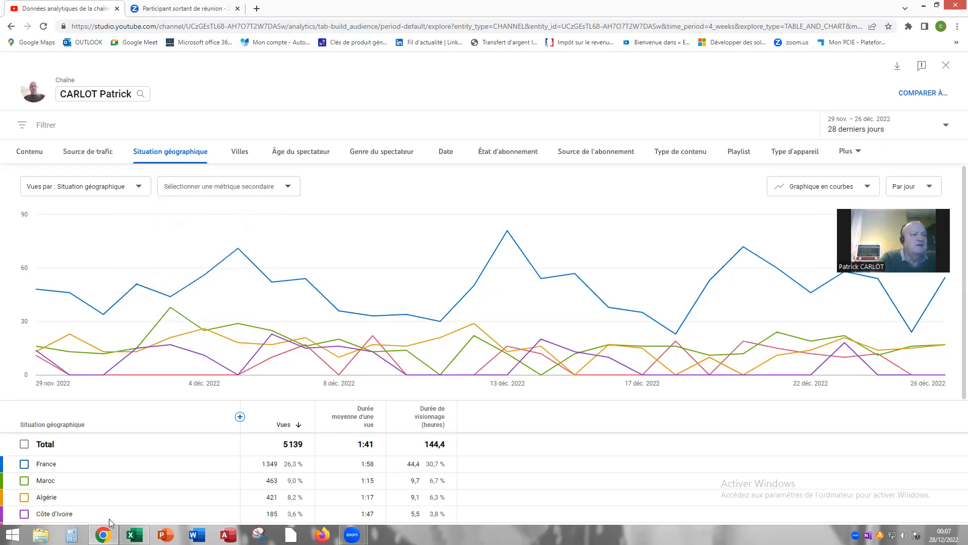
left_click(134, 535)
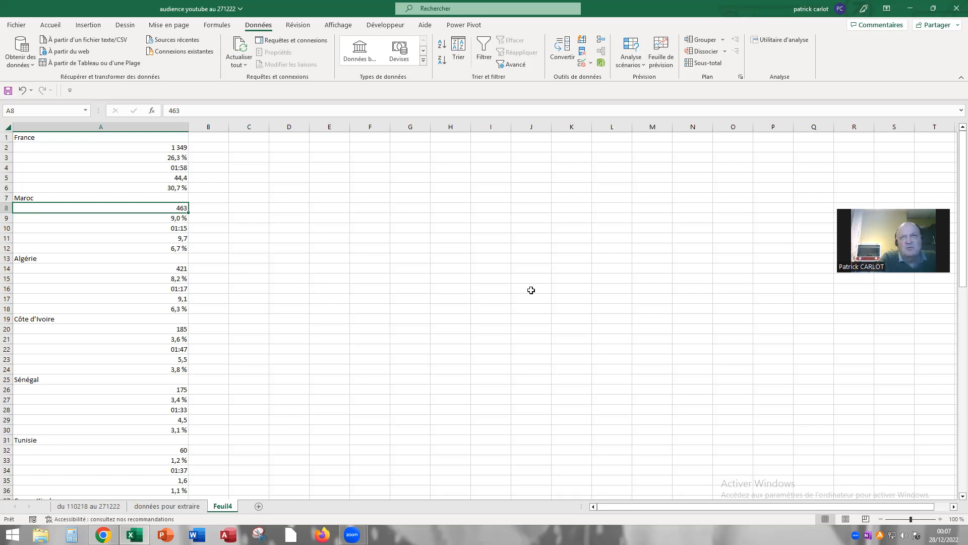
left_click(885, 316)
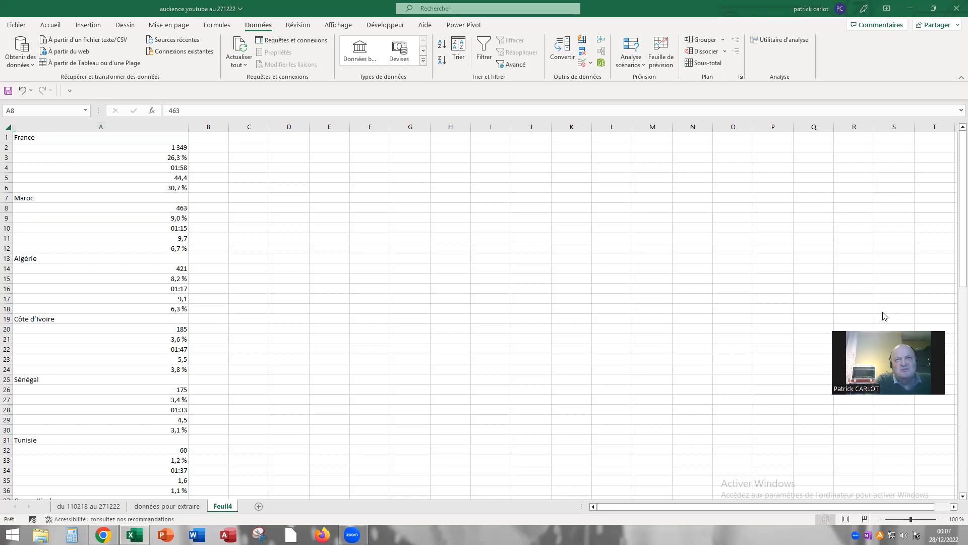